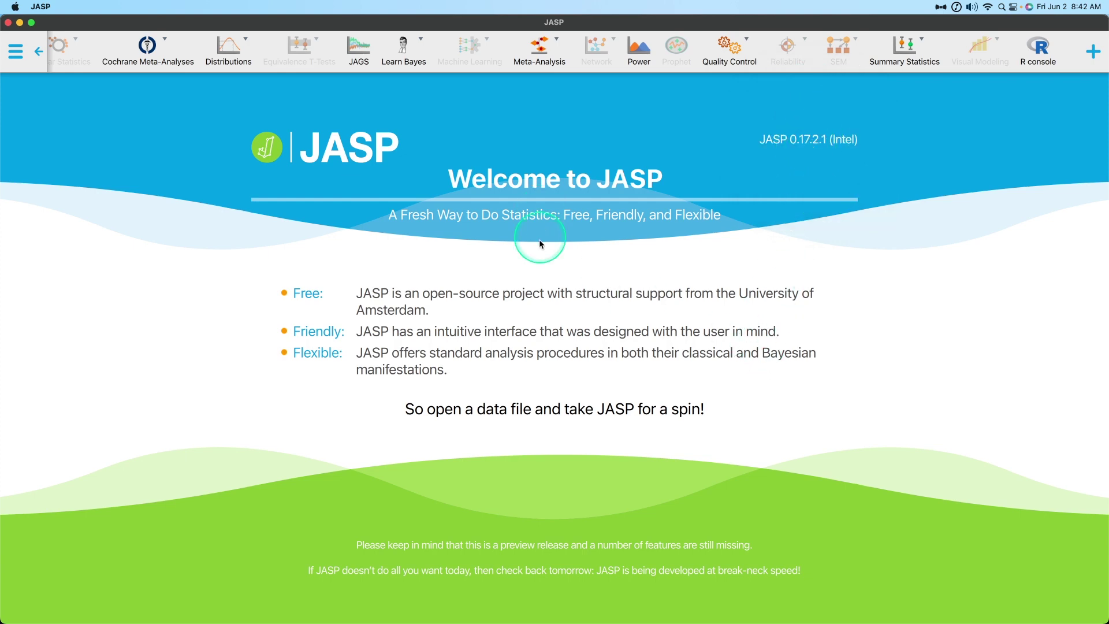
Switch the Power analysis to a Paired Samples T-Test and collapse the Plots section.
click(639, 49)
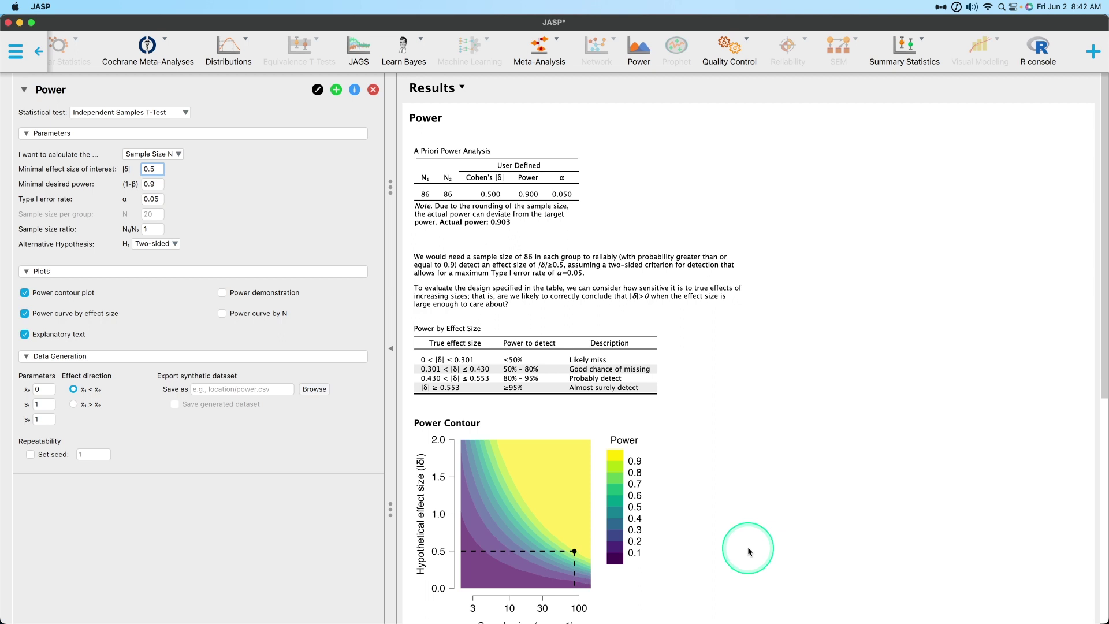
click(160, 115)
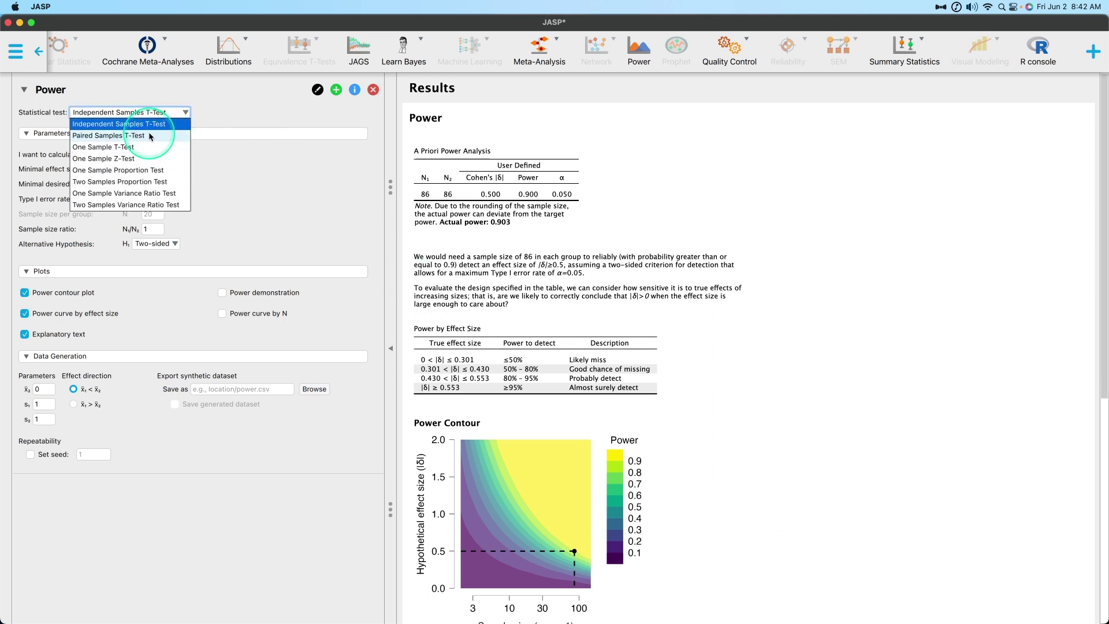
click(97, 124)
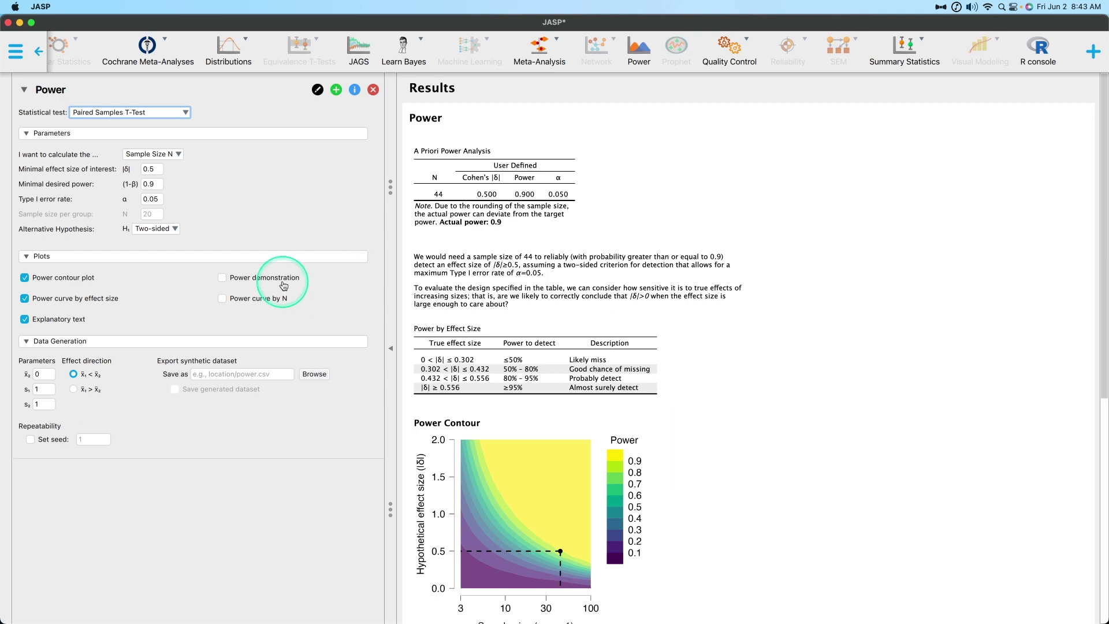
click(113, 256)
Collapse Data Generation and list the quantities to calculate: sample size, power, effect size.
click(109, 280)
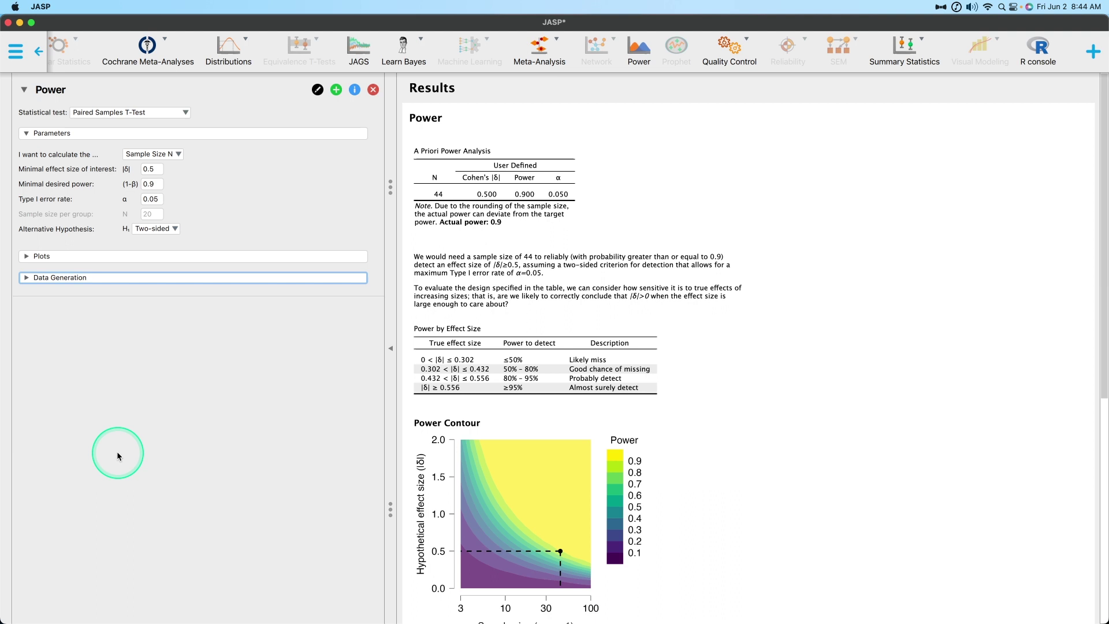
click(179, 157)
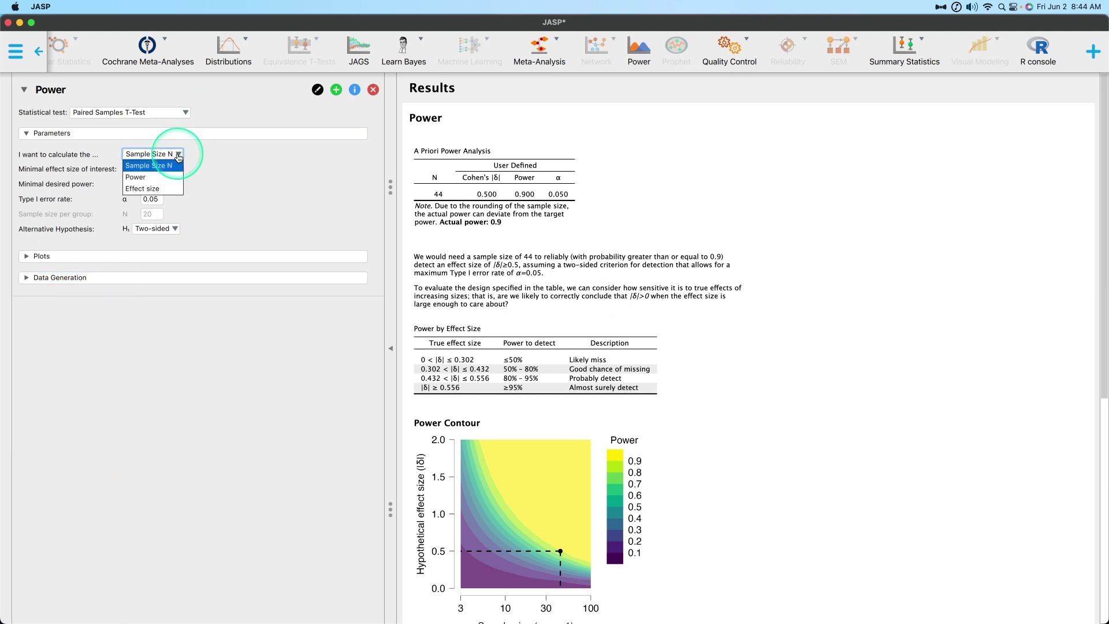
click(285, 166)
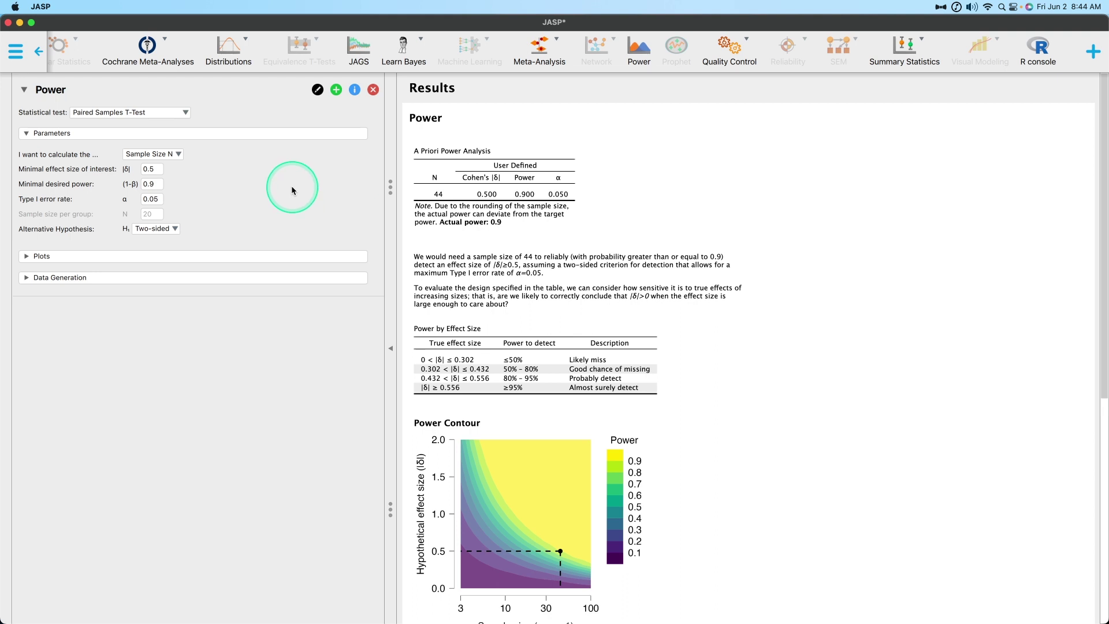
click(174, 154)
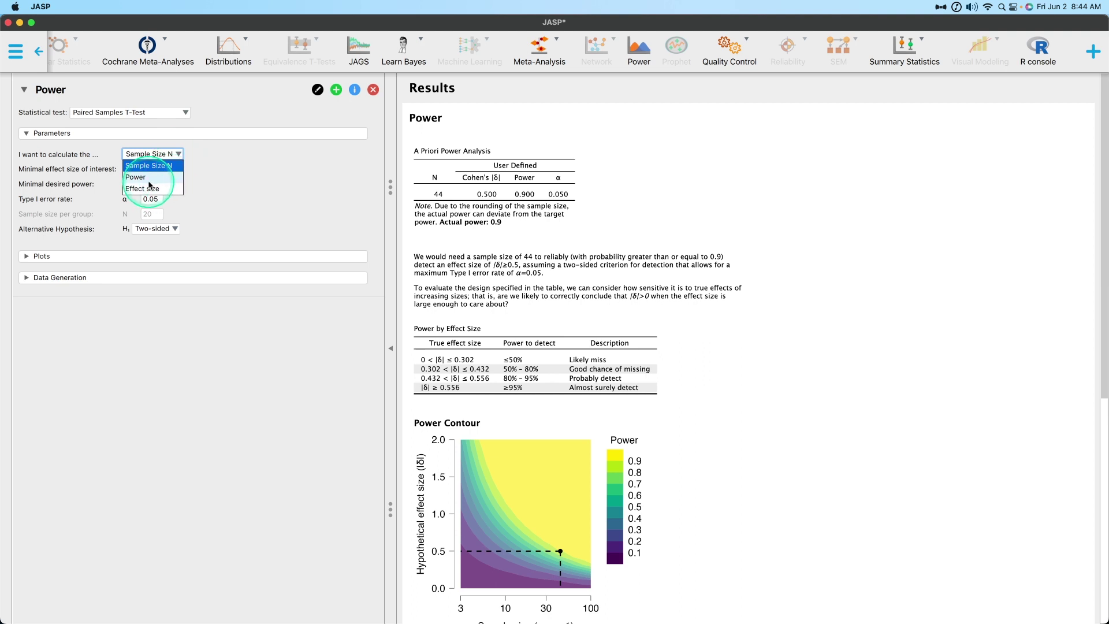
Keep Sample Size N as the calculated quantity, leaving the result at N = 44.
click(230, 198)
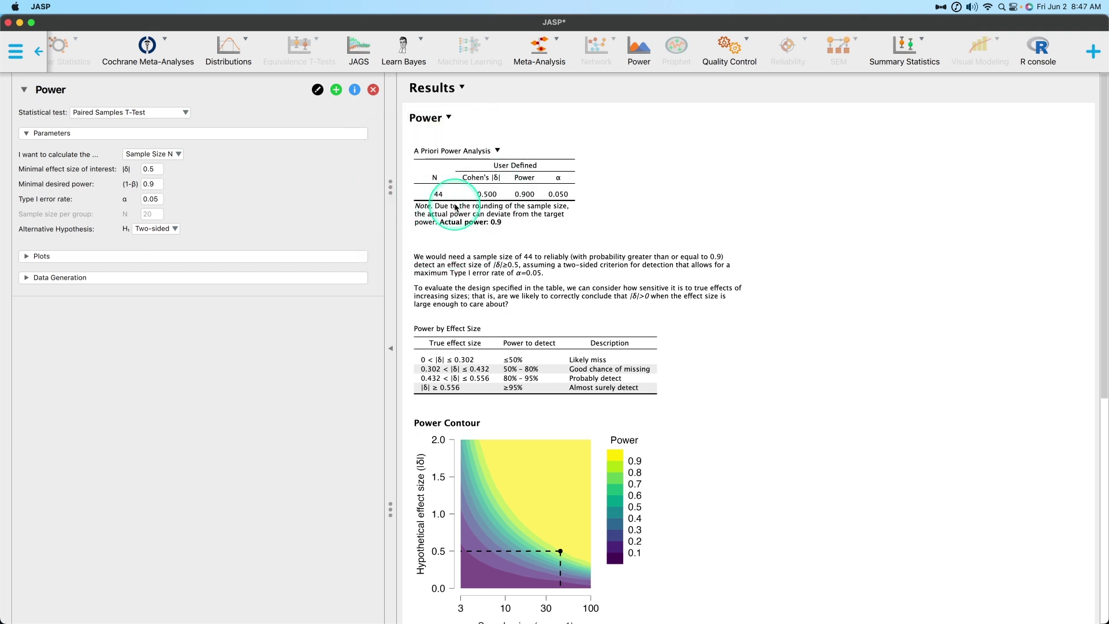
Lower the minimal effect size from 0.5 to 0.2, raising the required N to 265.
click(151, 169)
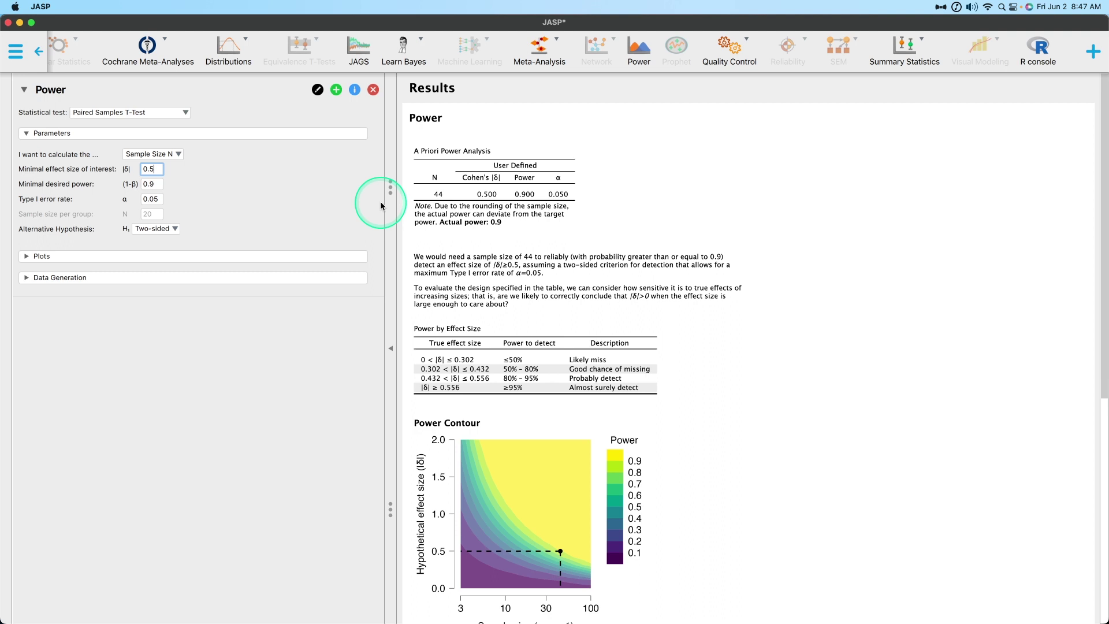
key(BackSpace)
key(Tab)
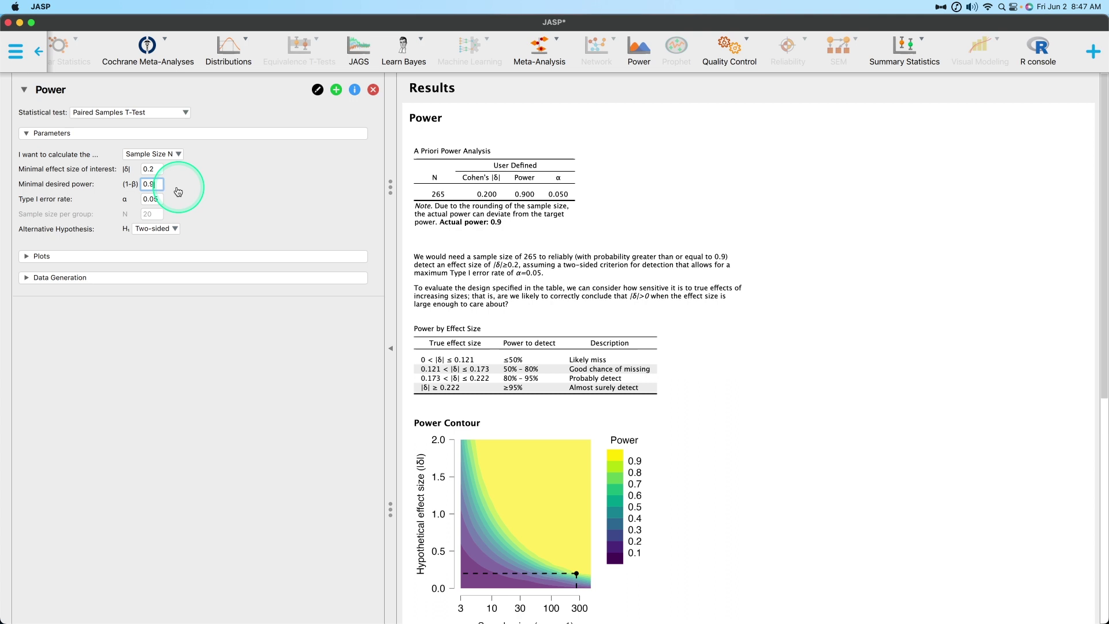
Lower the desired power to 0.8, cutting the required sample size to N = 199.
key(BackSpace)
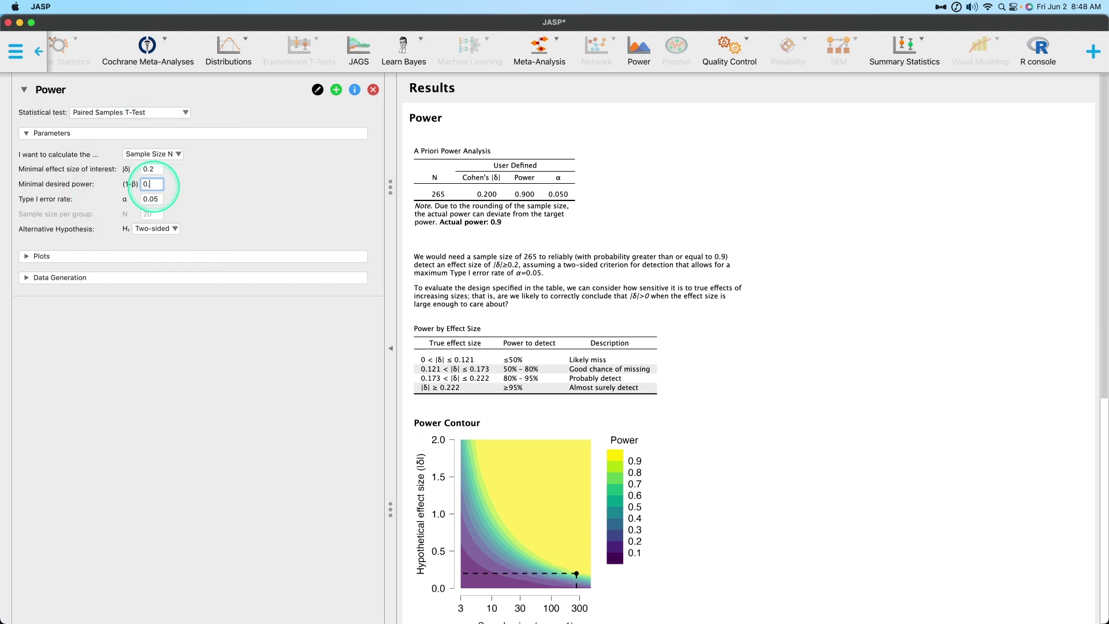
text(8)
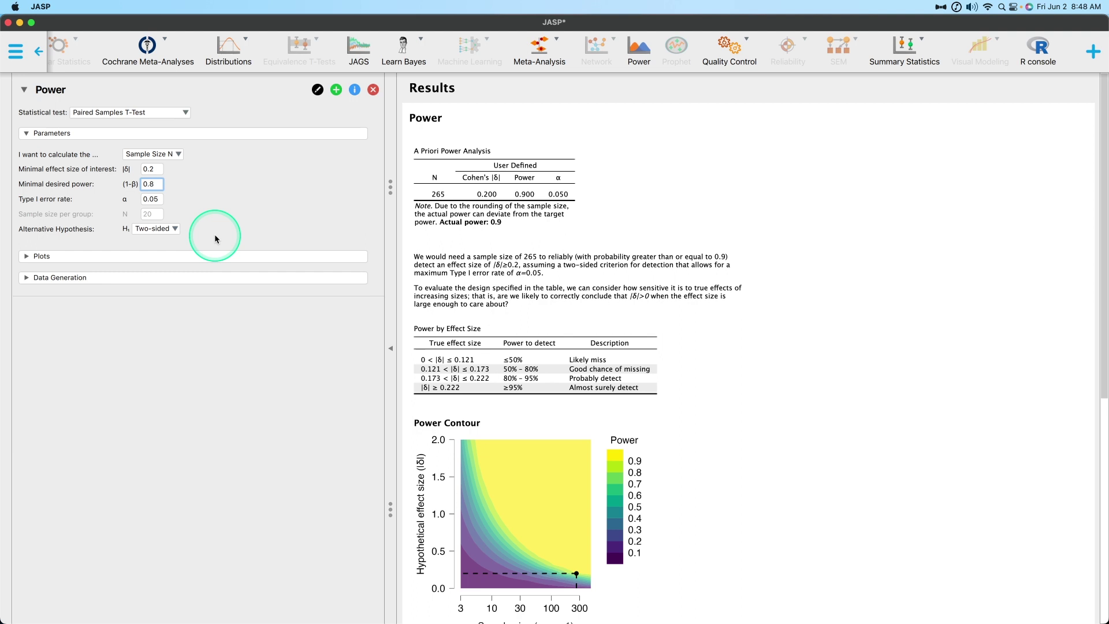
key(Tab)
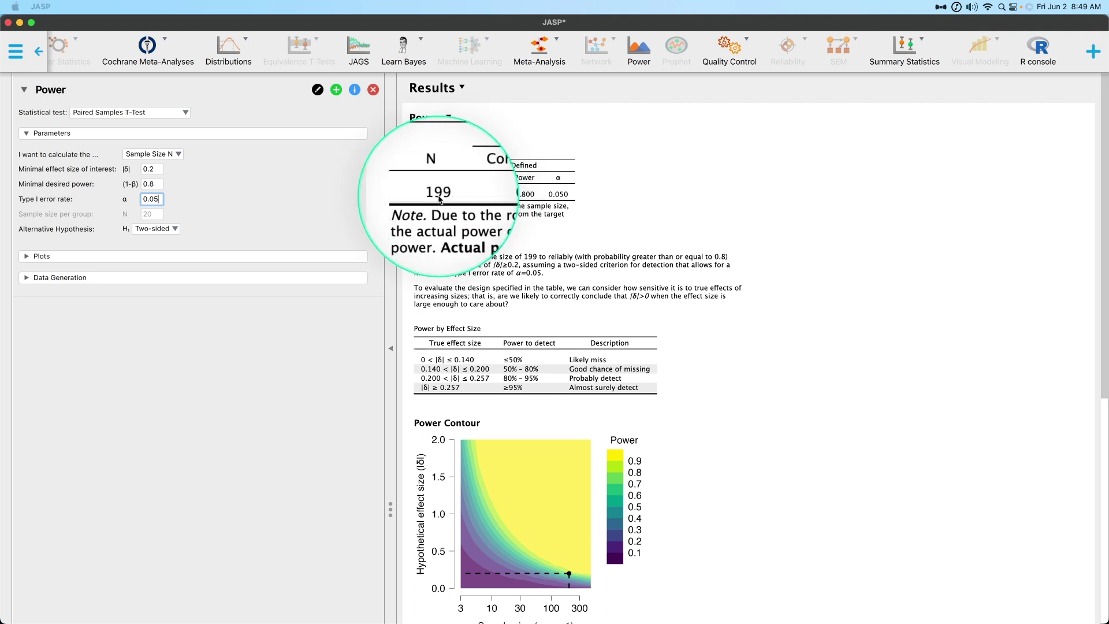
Dismiss the dictation prompt, review the N = 199 results and bring up the calculate choices.
key(ctrl)
key(ctrl)
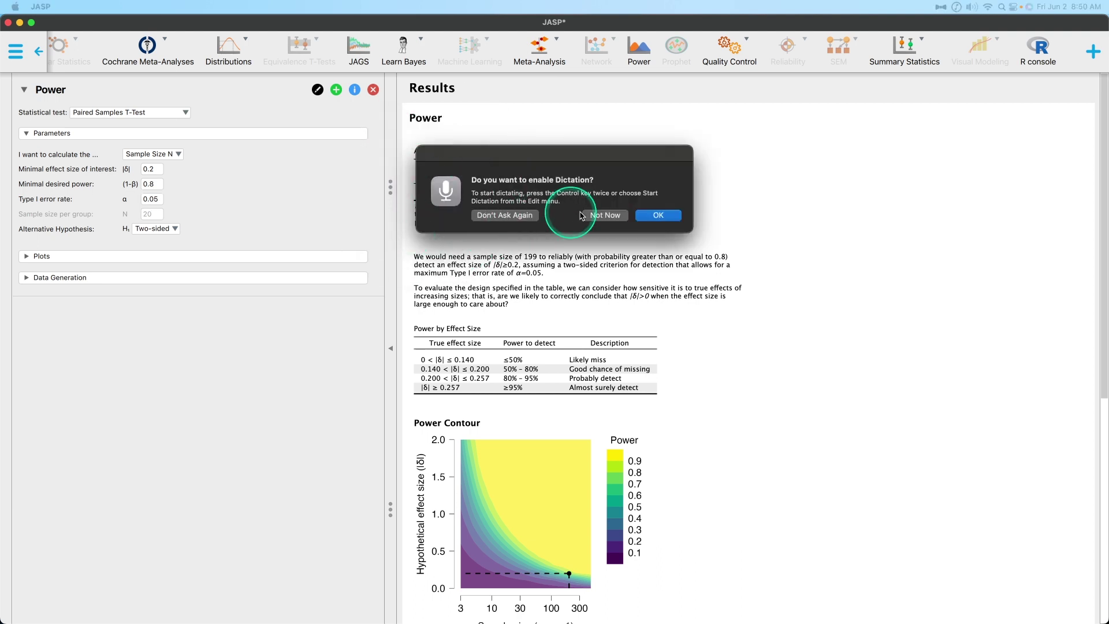
click(606, 215)
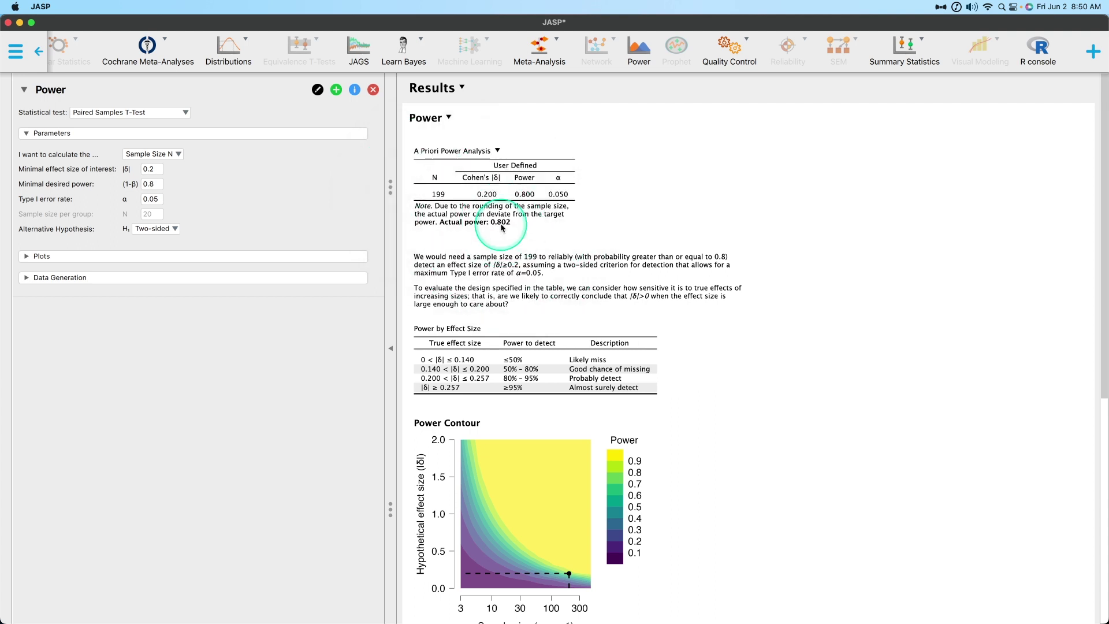
scroll(627, 242, down, 5)
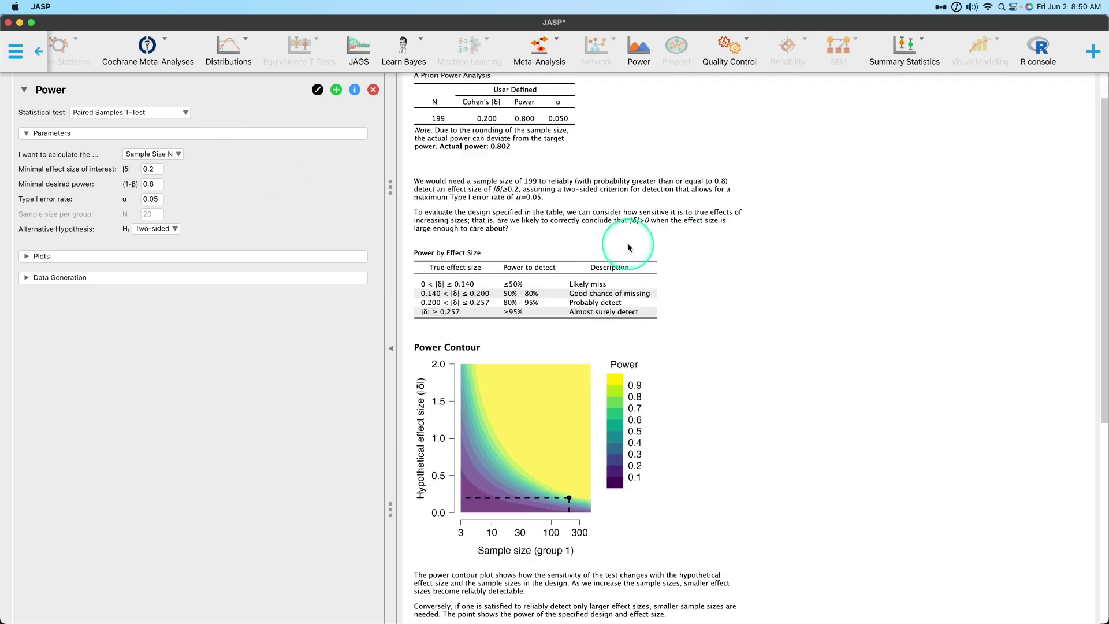
scroll(836, 398, up, 4)
scroll(684, 200, down, 9)
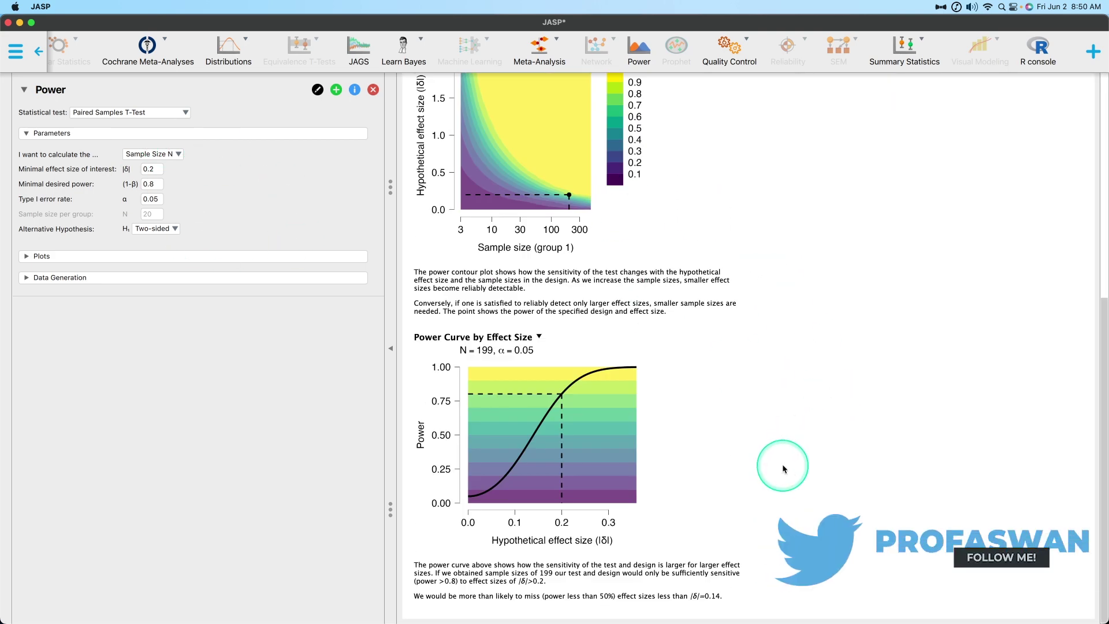
scroll(782, 464, up, 8)
scroll(783, 466, up, 2)
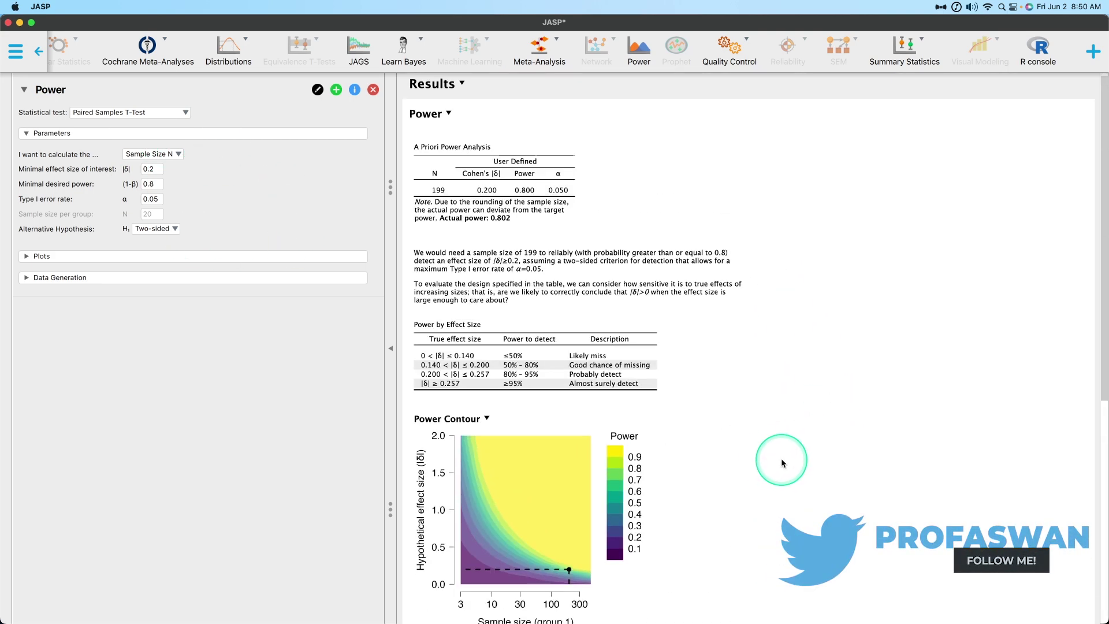
scroll(578, 427, down, 5)
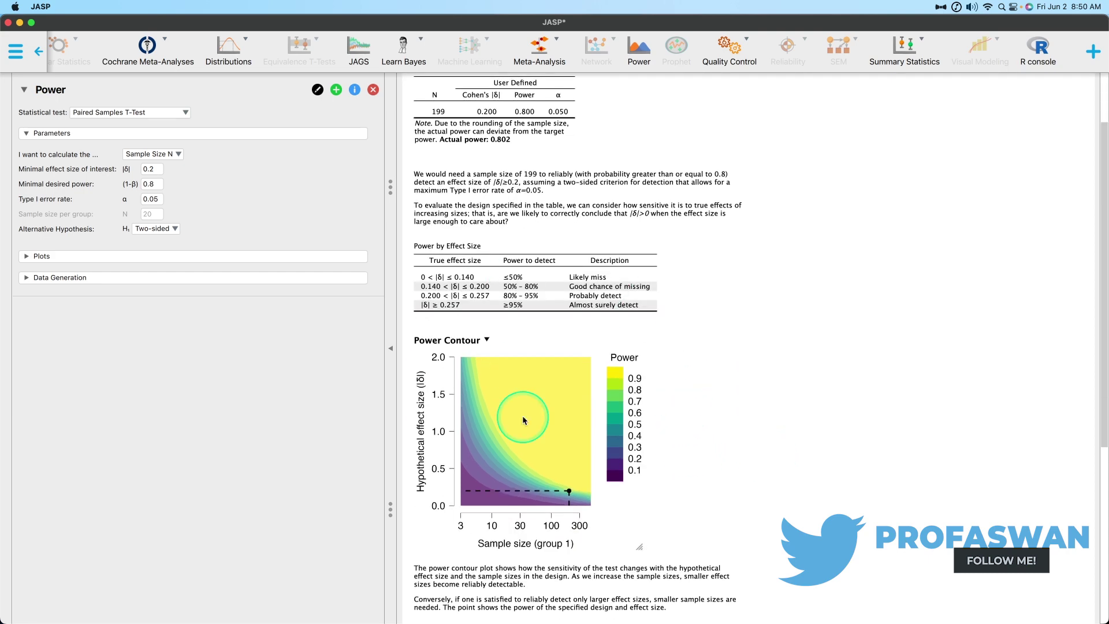
scroll(641, 497, up, 6)
scroll(751, 487, down, 10)
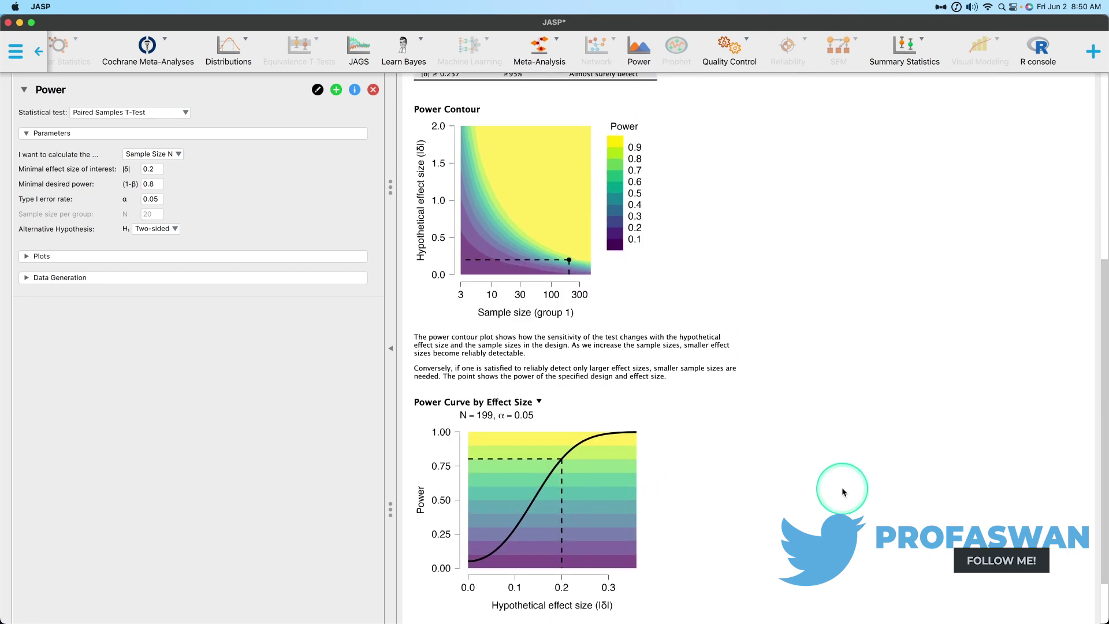
scroll(827, 488, up, 9)
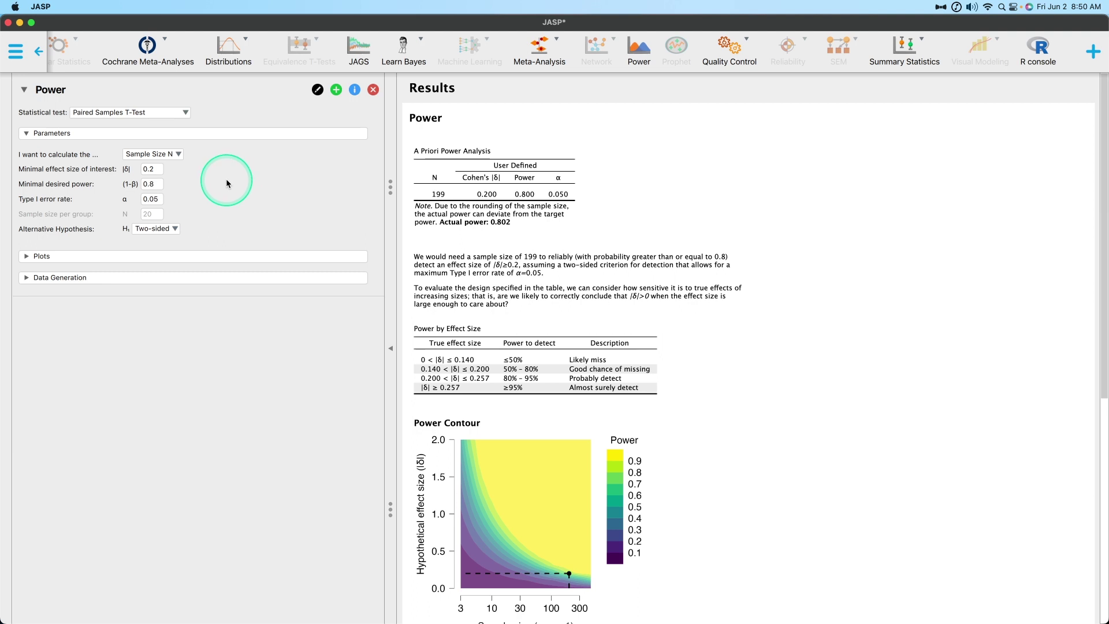
click(178, 155)
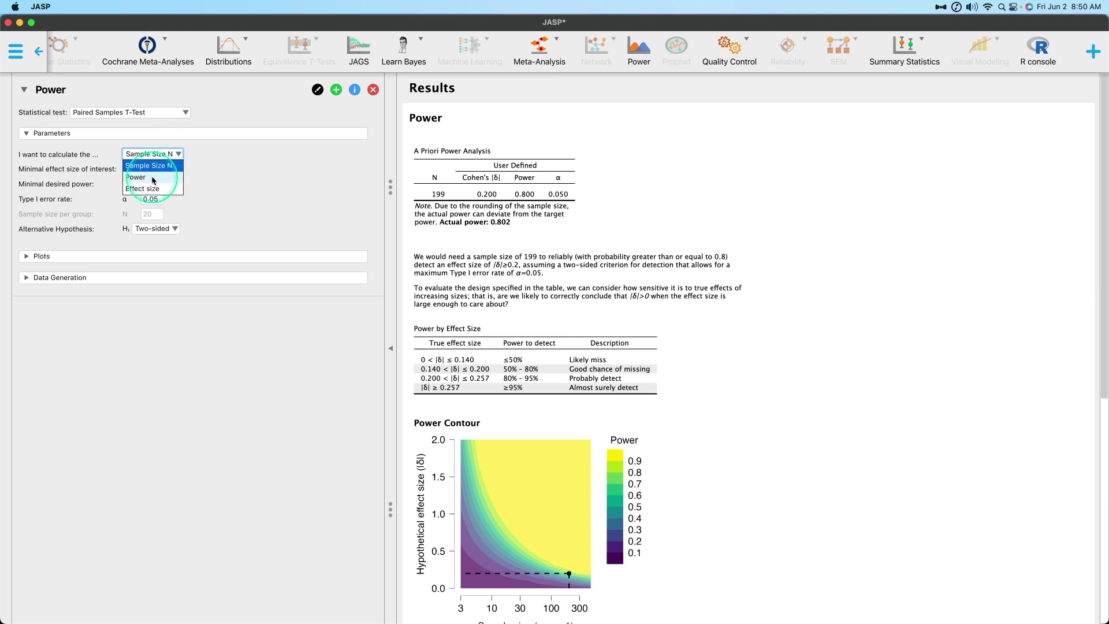
Solve for power with minimal effect size 0.25 and N = 100, giving power 0.697.
click(137, 179)
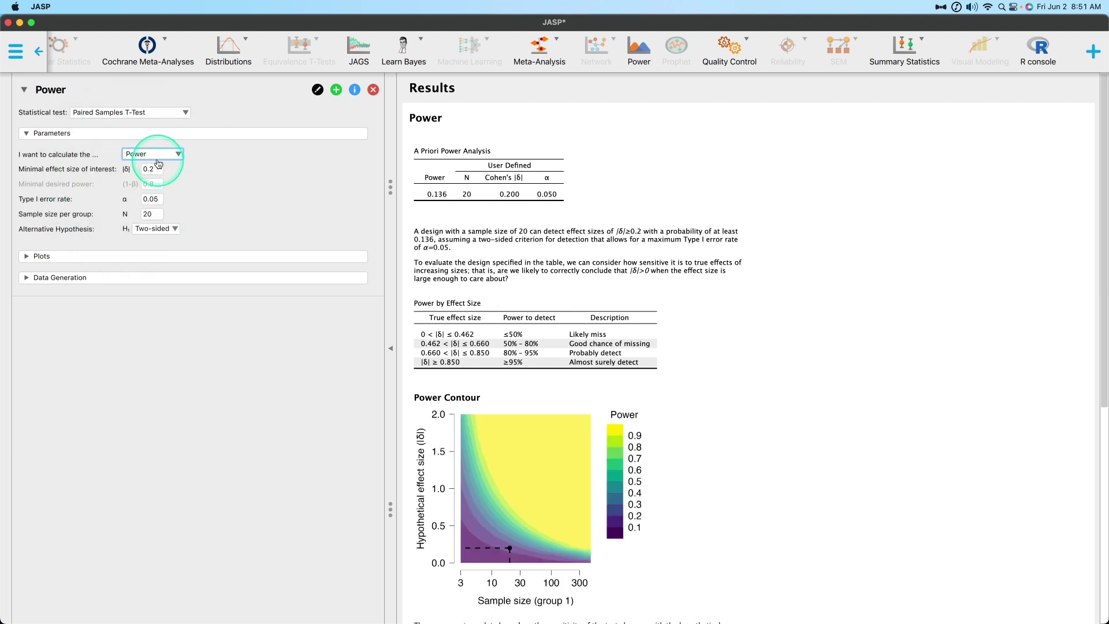
click(156, 171)
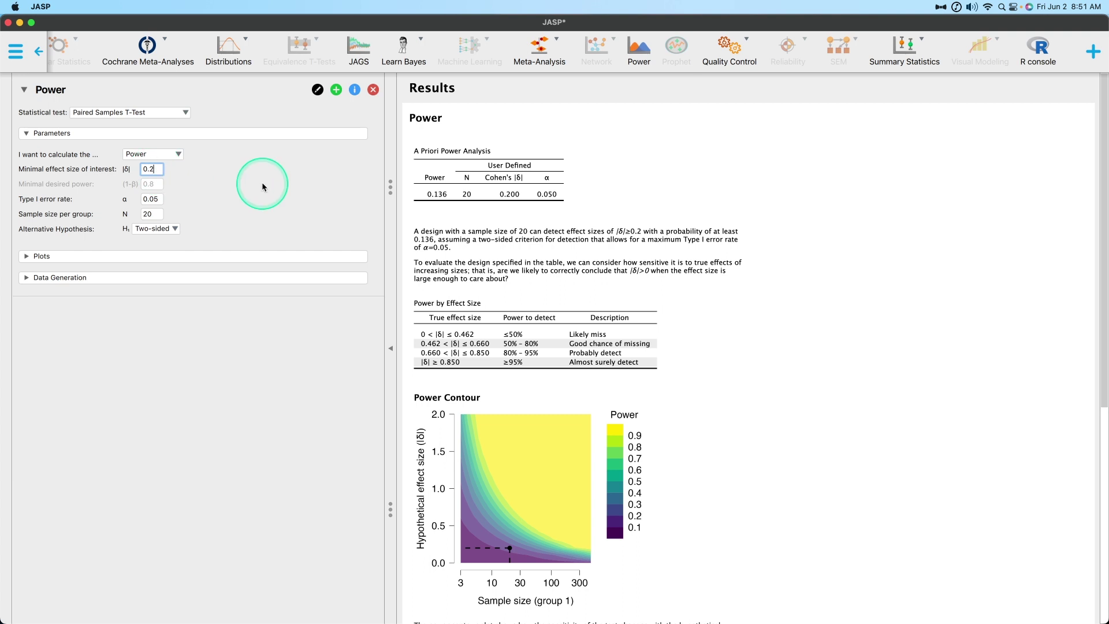
text(4)
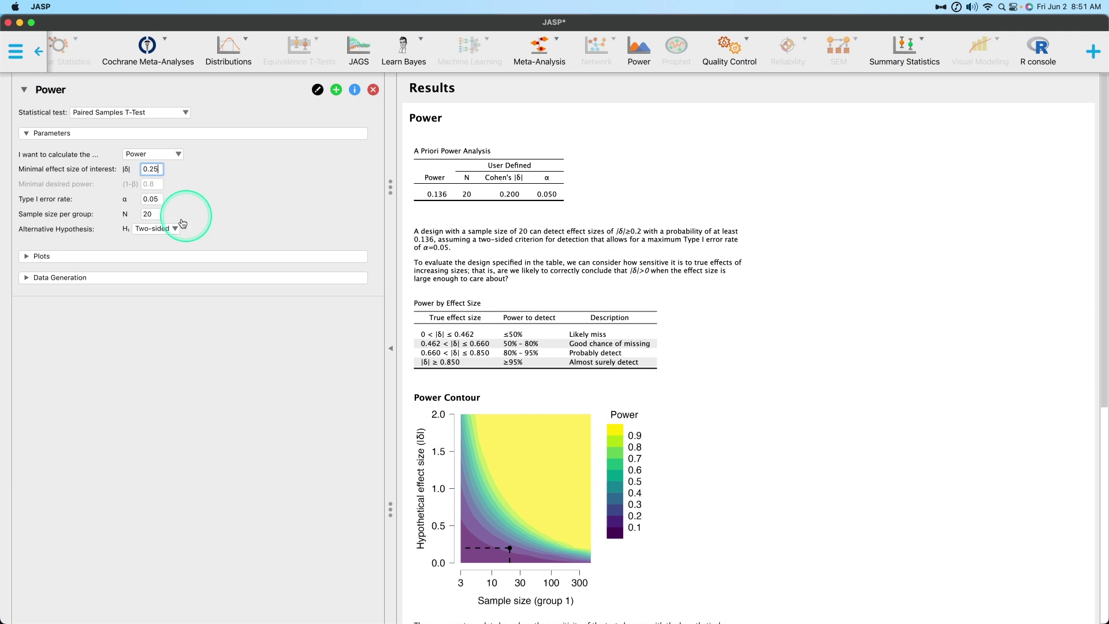
click(152, 214)
key(BackSpace)
key(BackSpace)
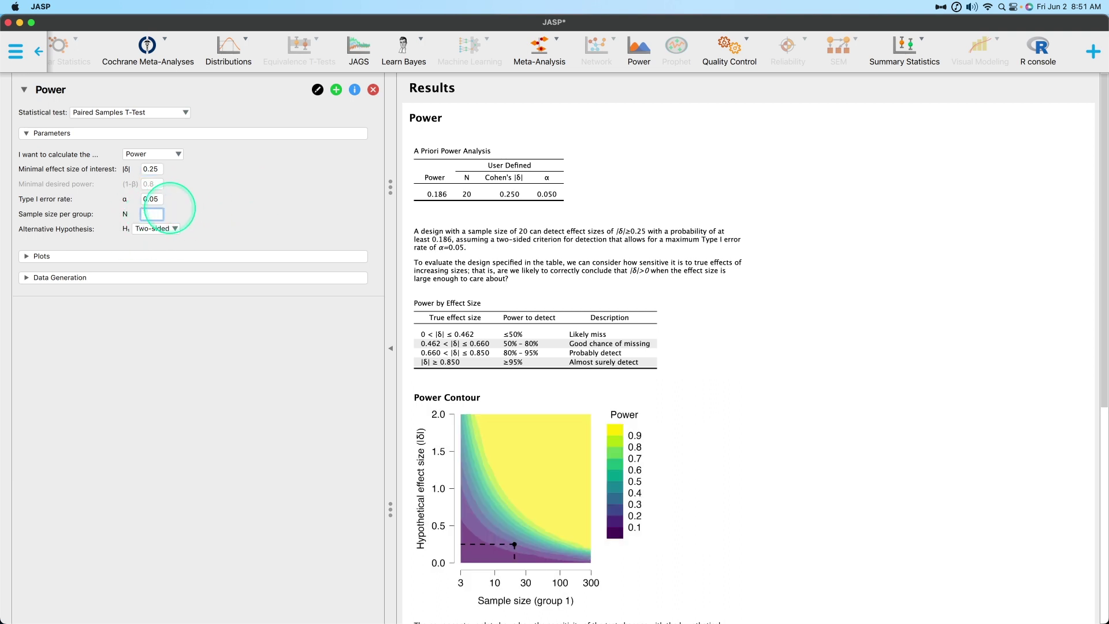
text(100)
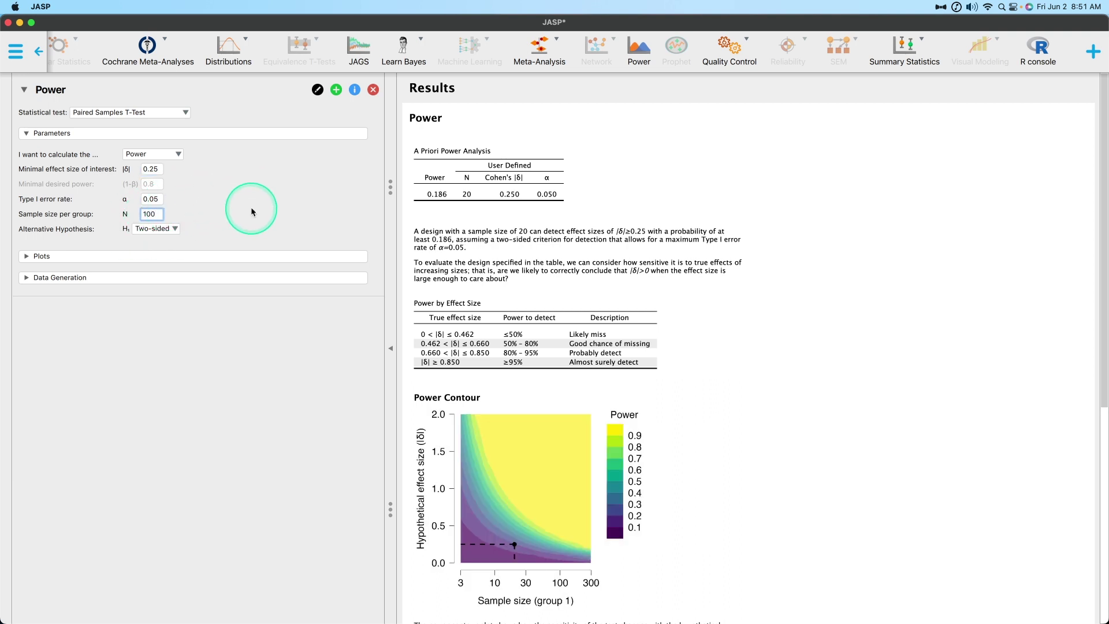
click(251, 212)
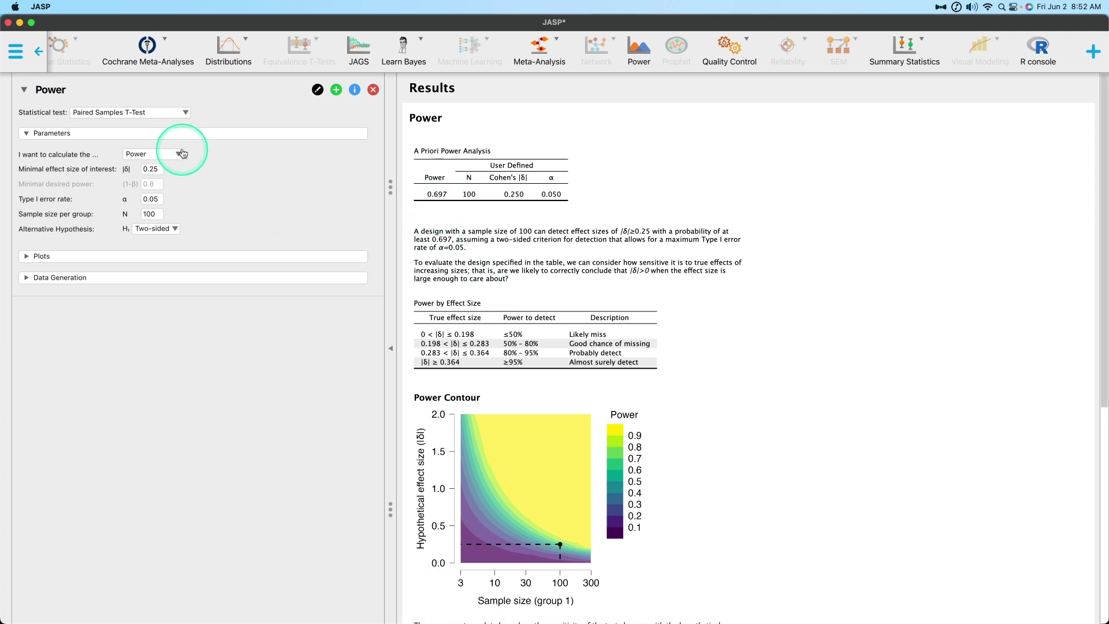
Switch the calculation target to Effect size, giving detectable |δ| of 0.283.
click(182, 153)
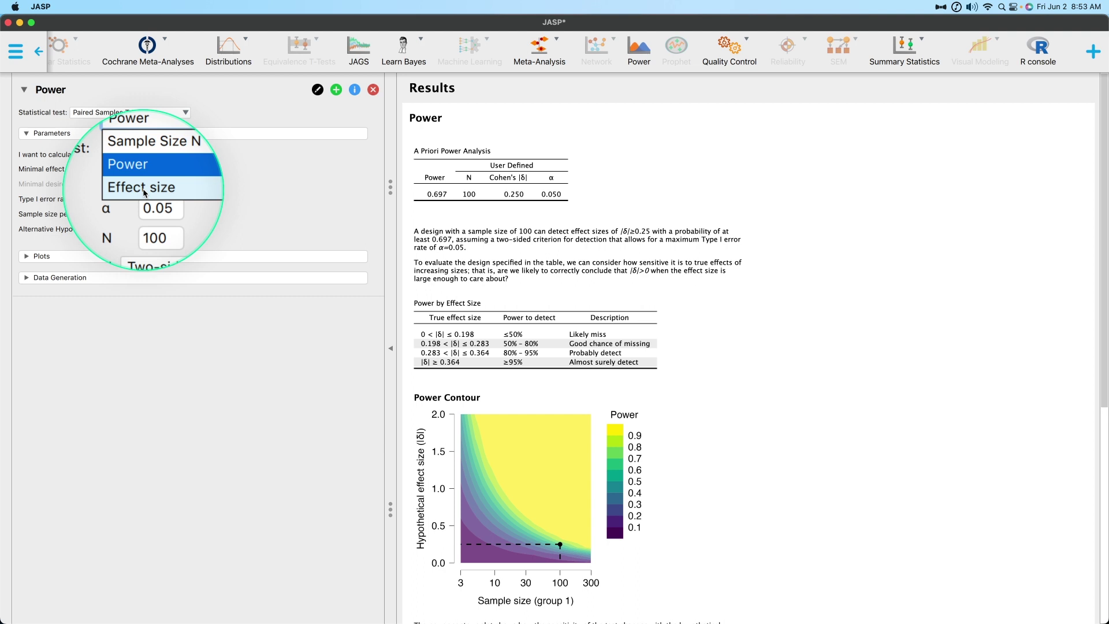
click(142, 191)
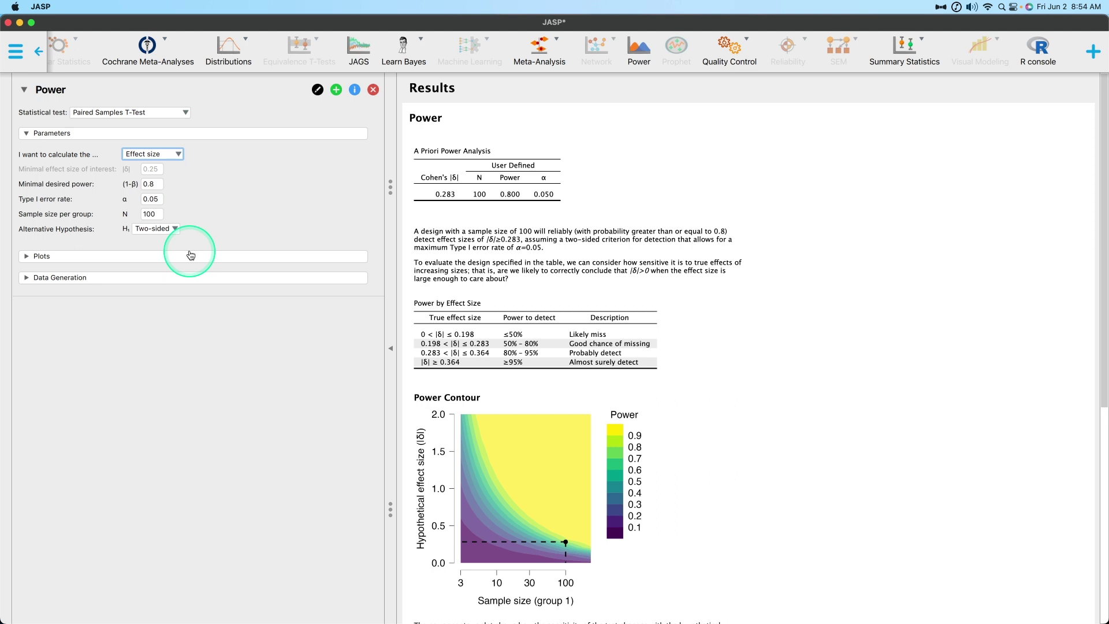
Set N to 30 and solve for power again, giving 0.263 at |δ| = 0.25.
click(152, 215)
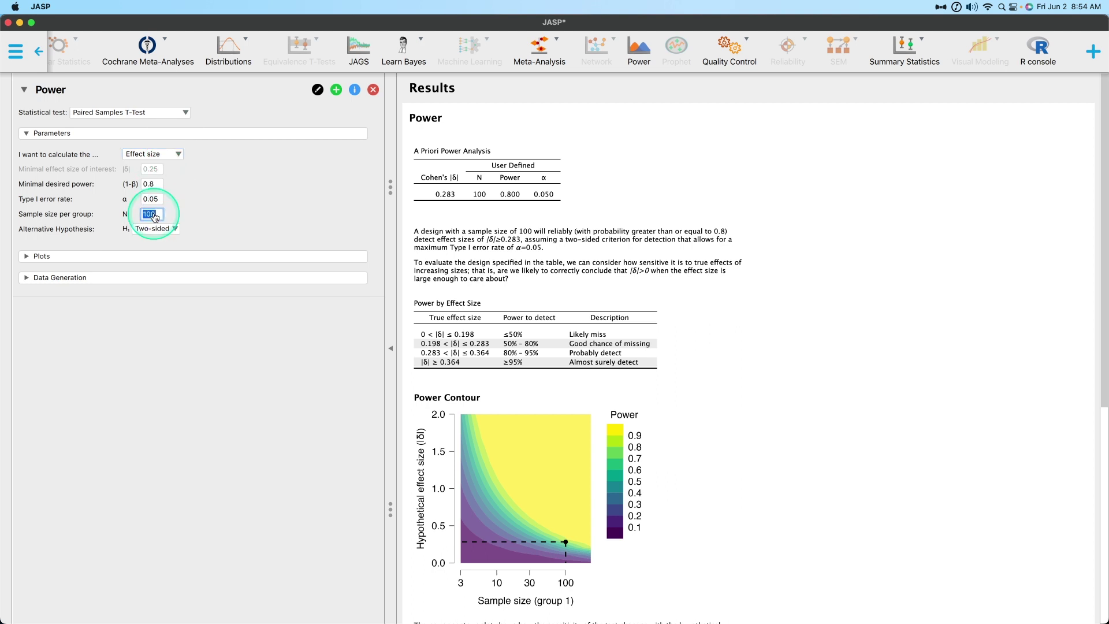
text(30)
click(156, 153)
click(157, 169)
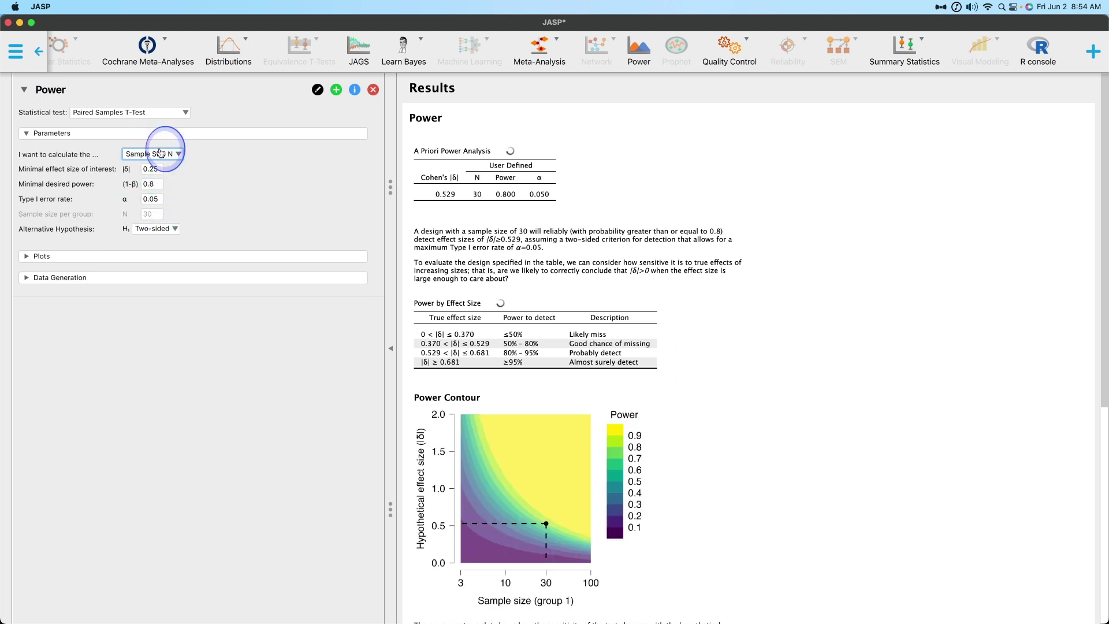
click(159, 154)
click(156, 173)
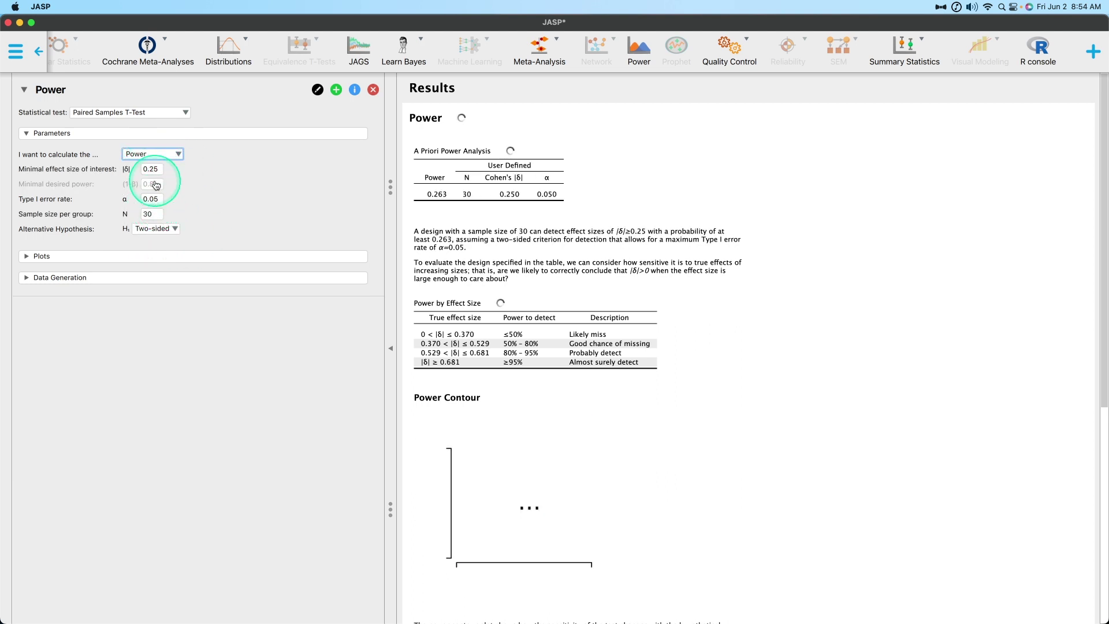